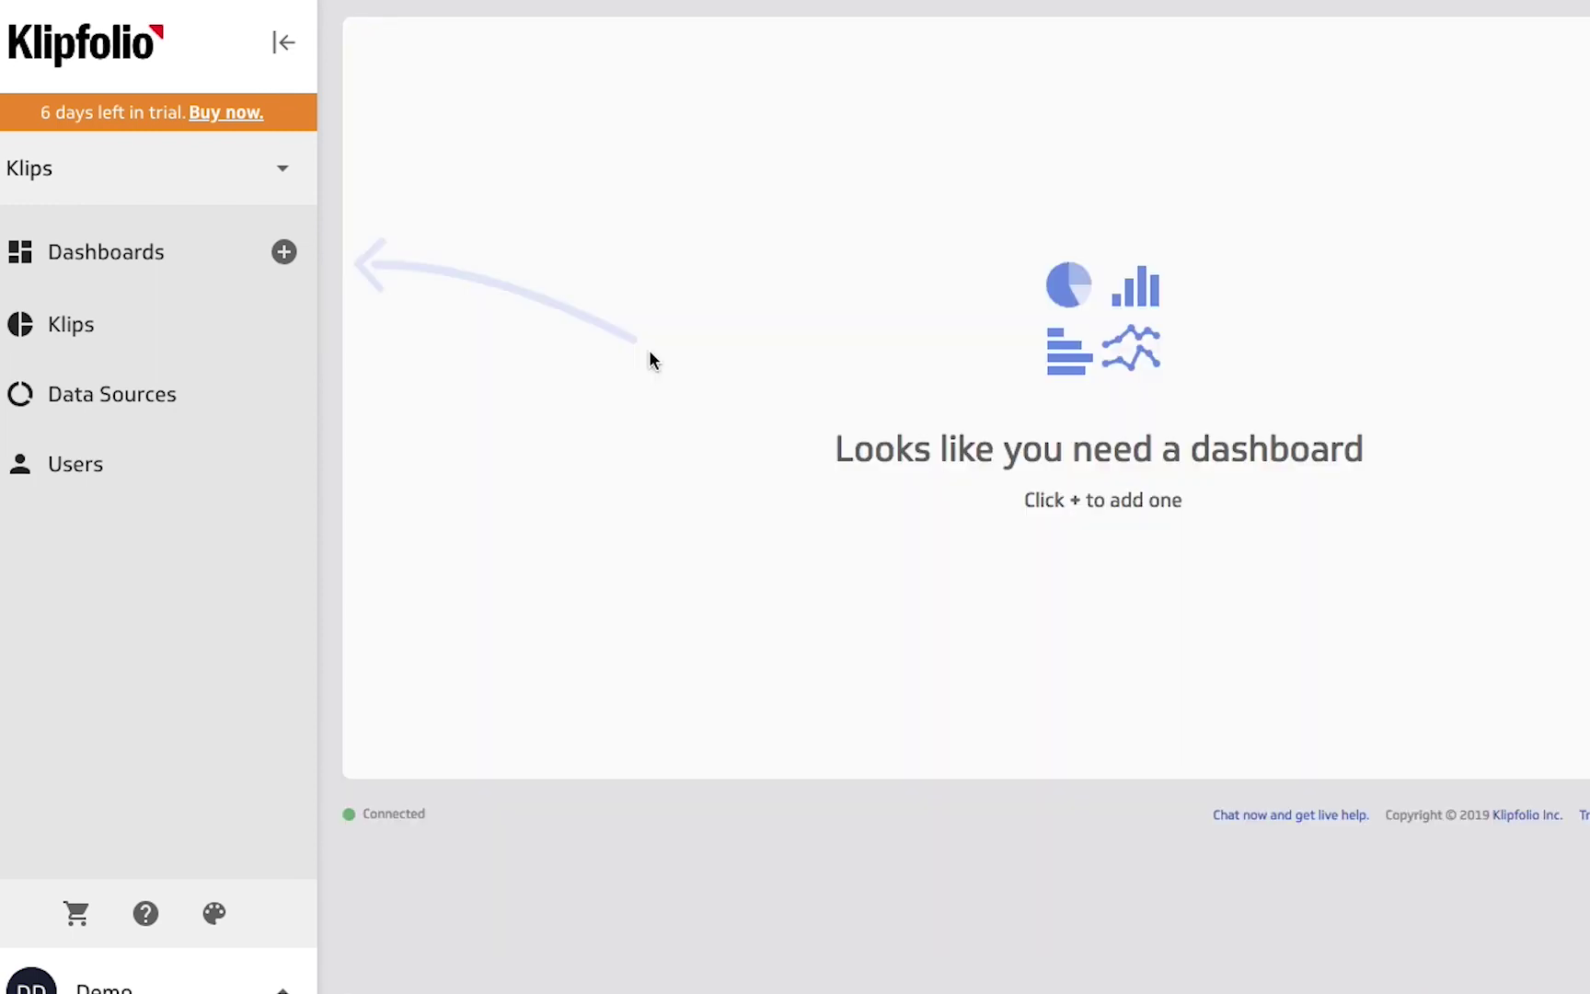
Step: Add a new dashboard, rename it 'Demo Dash', and bring up the Add Klips gallery
click(287, 258)
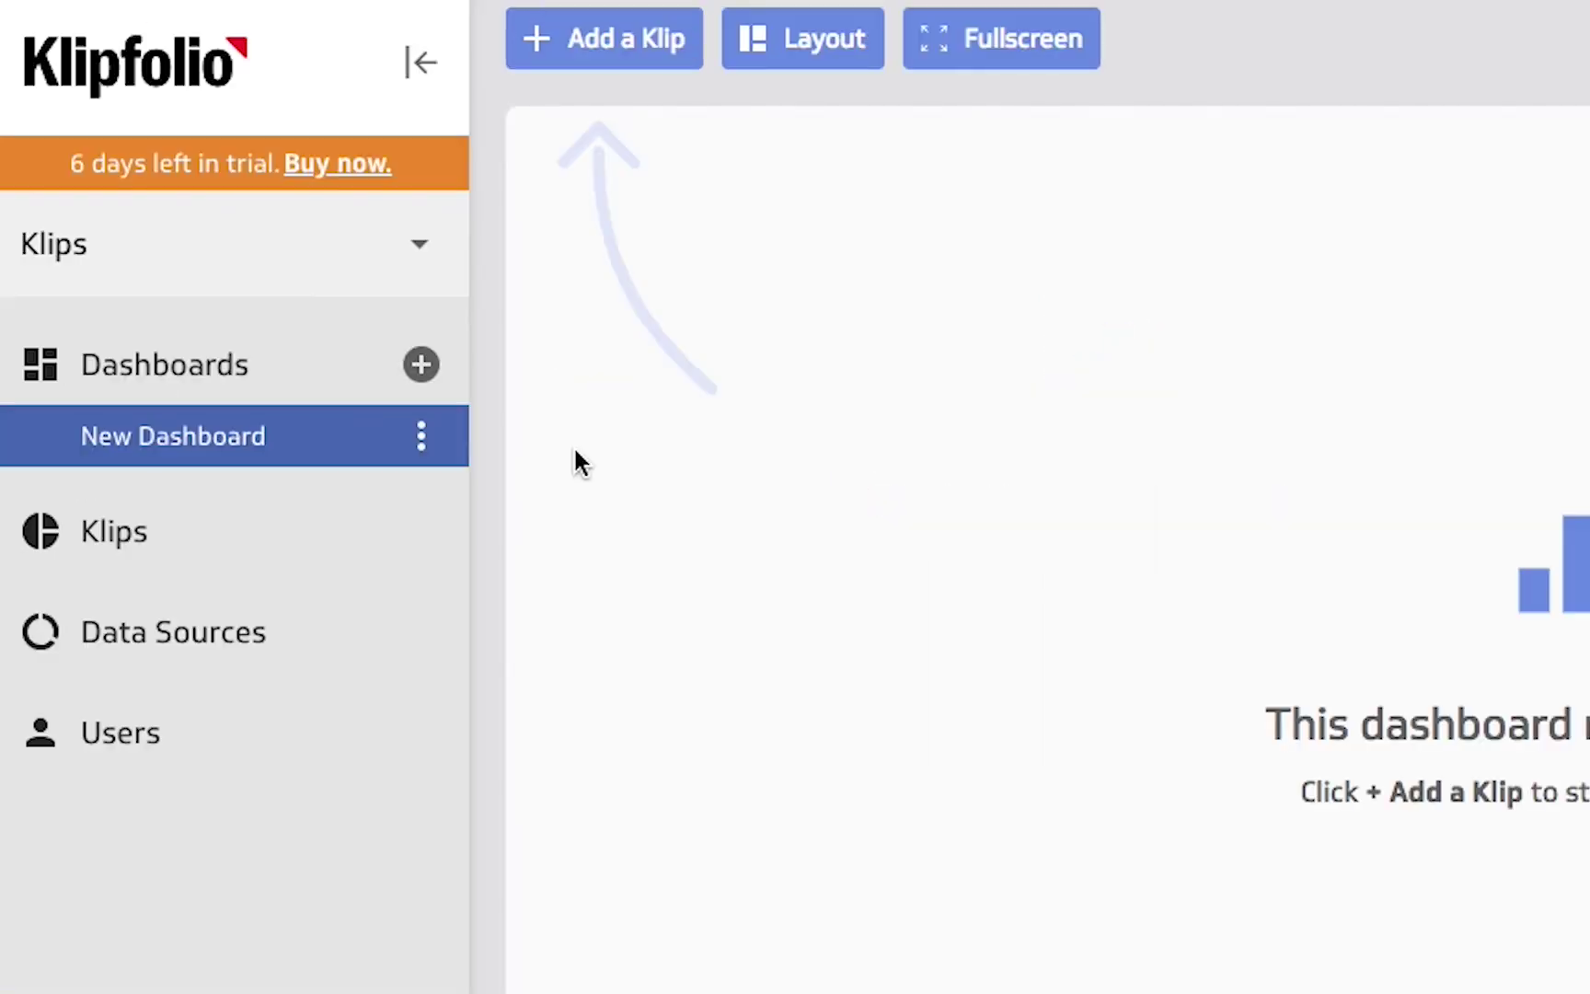
click(420, 437)
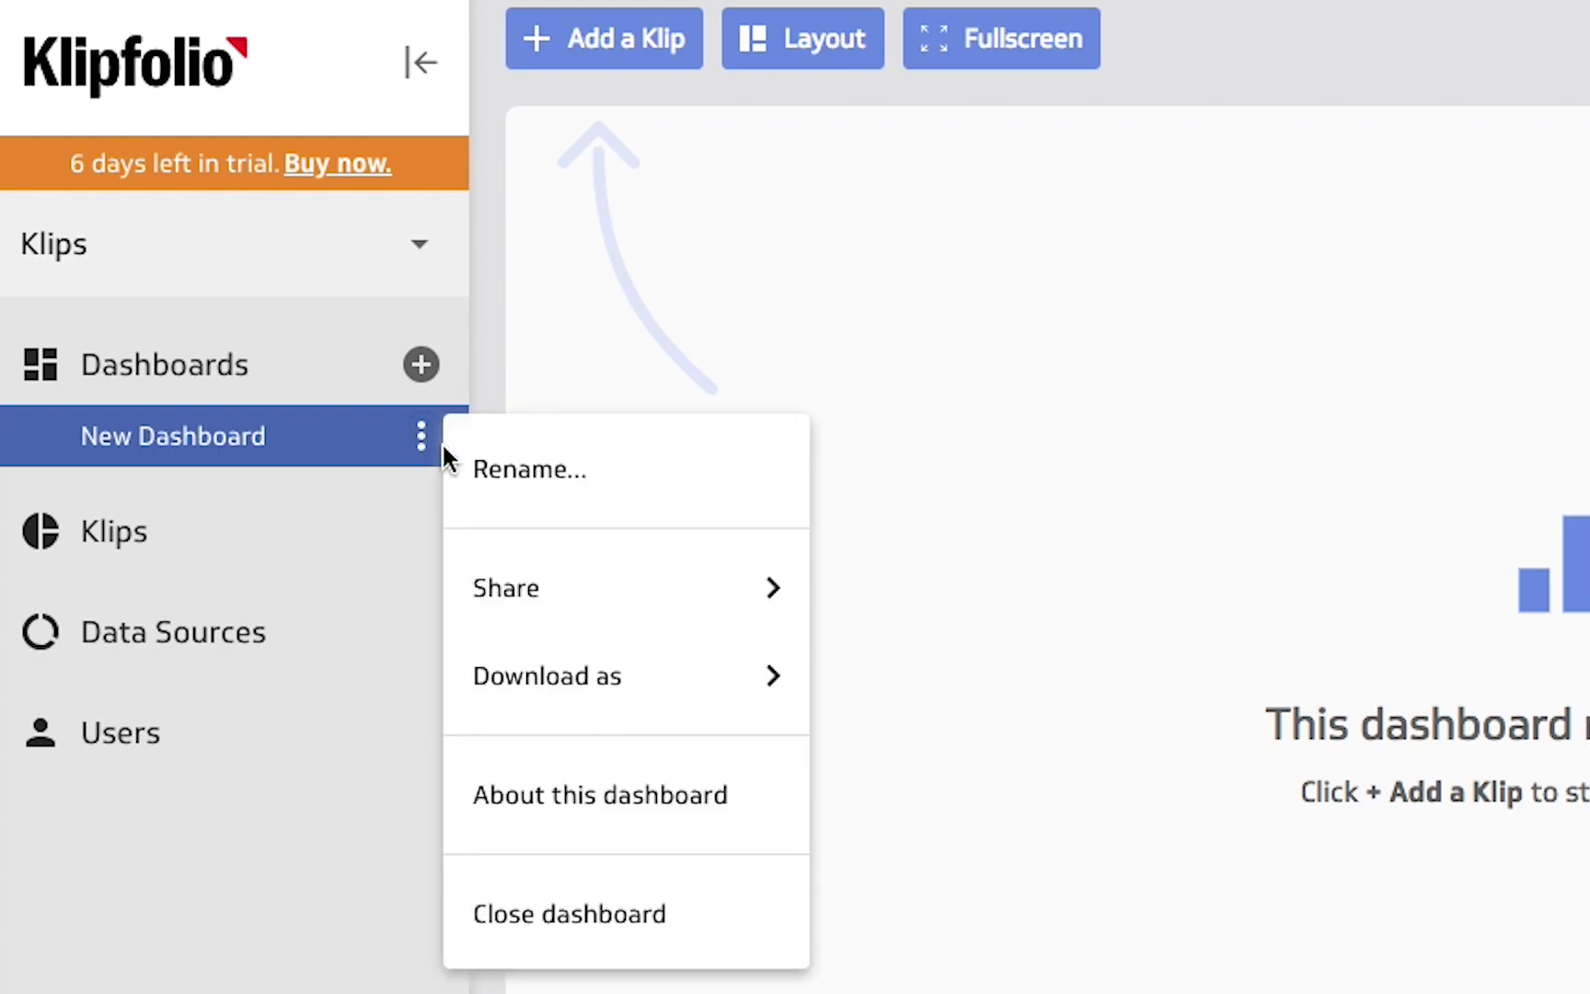
click(641, 478)
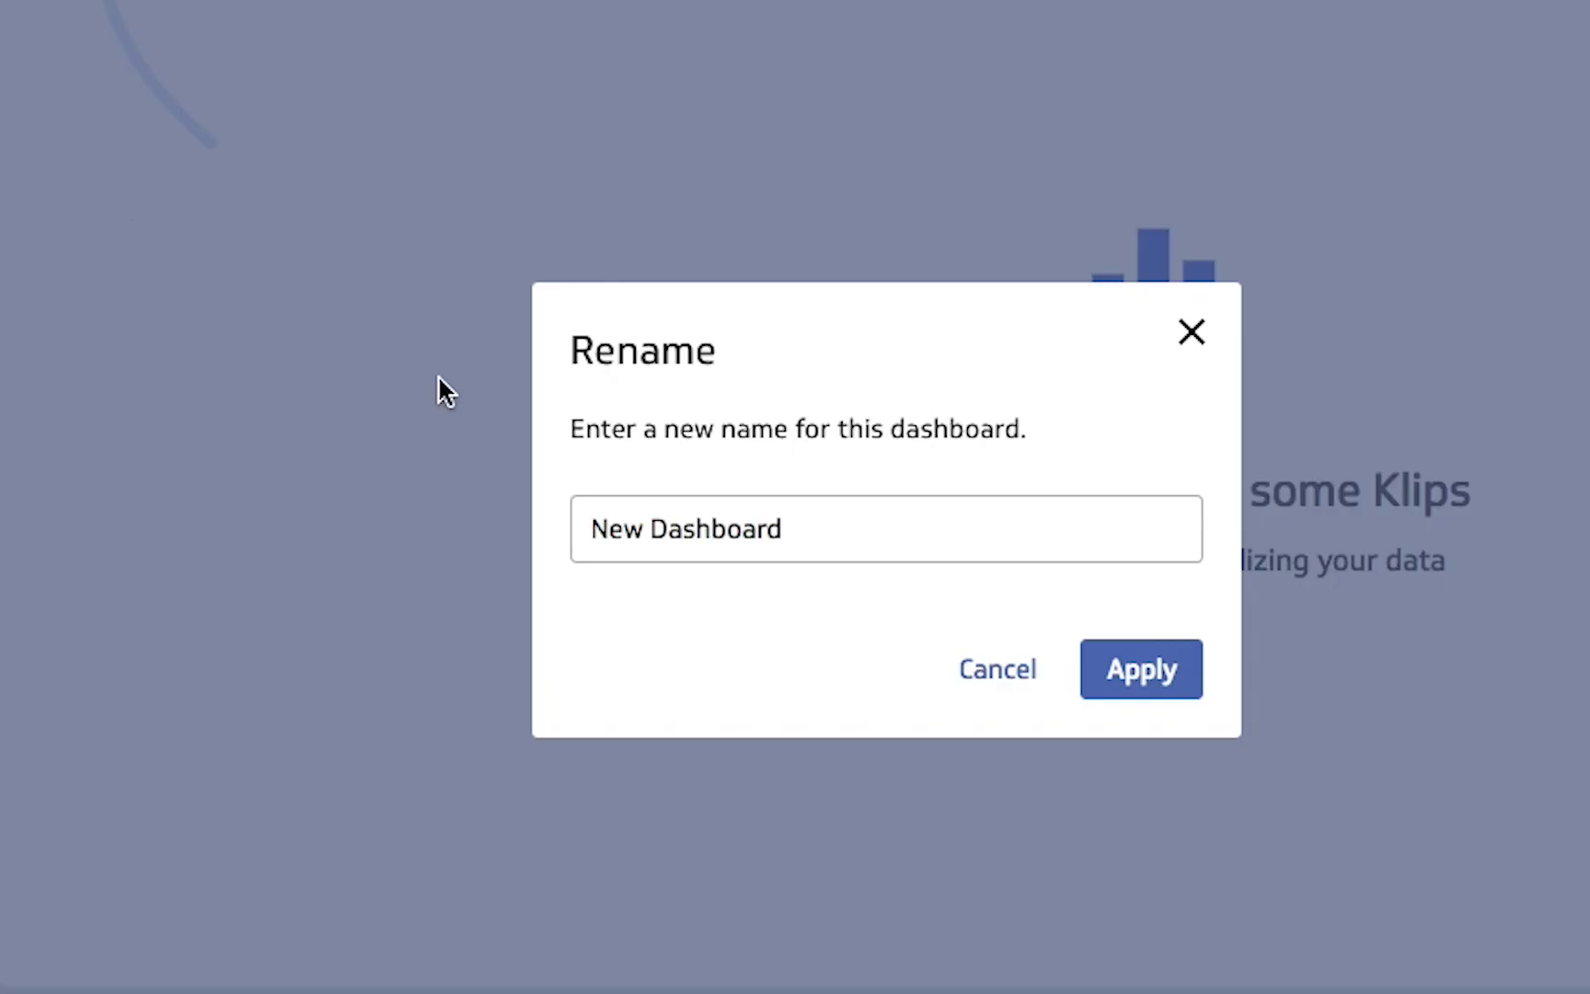
double_click(951, 529)
text(Demo )
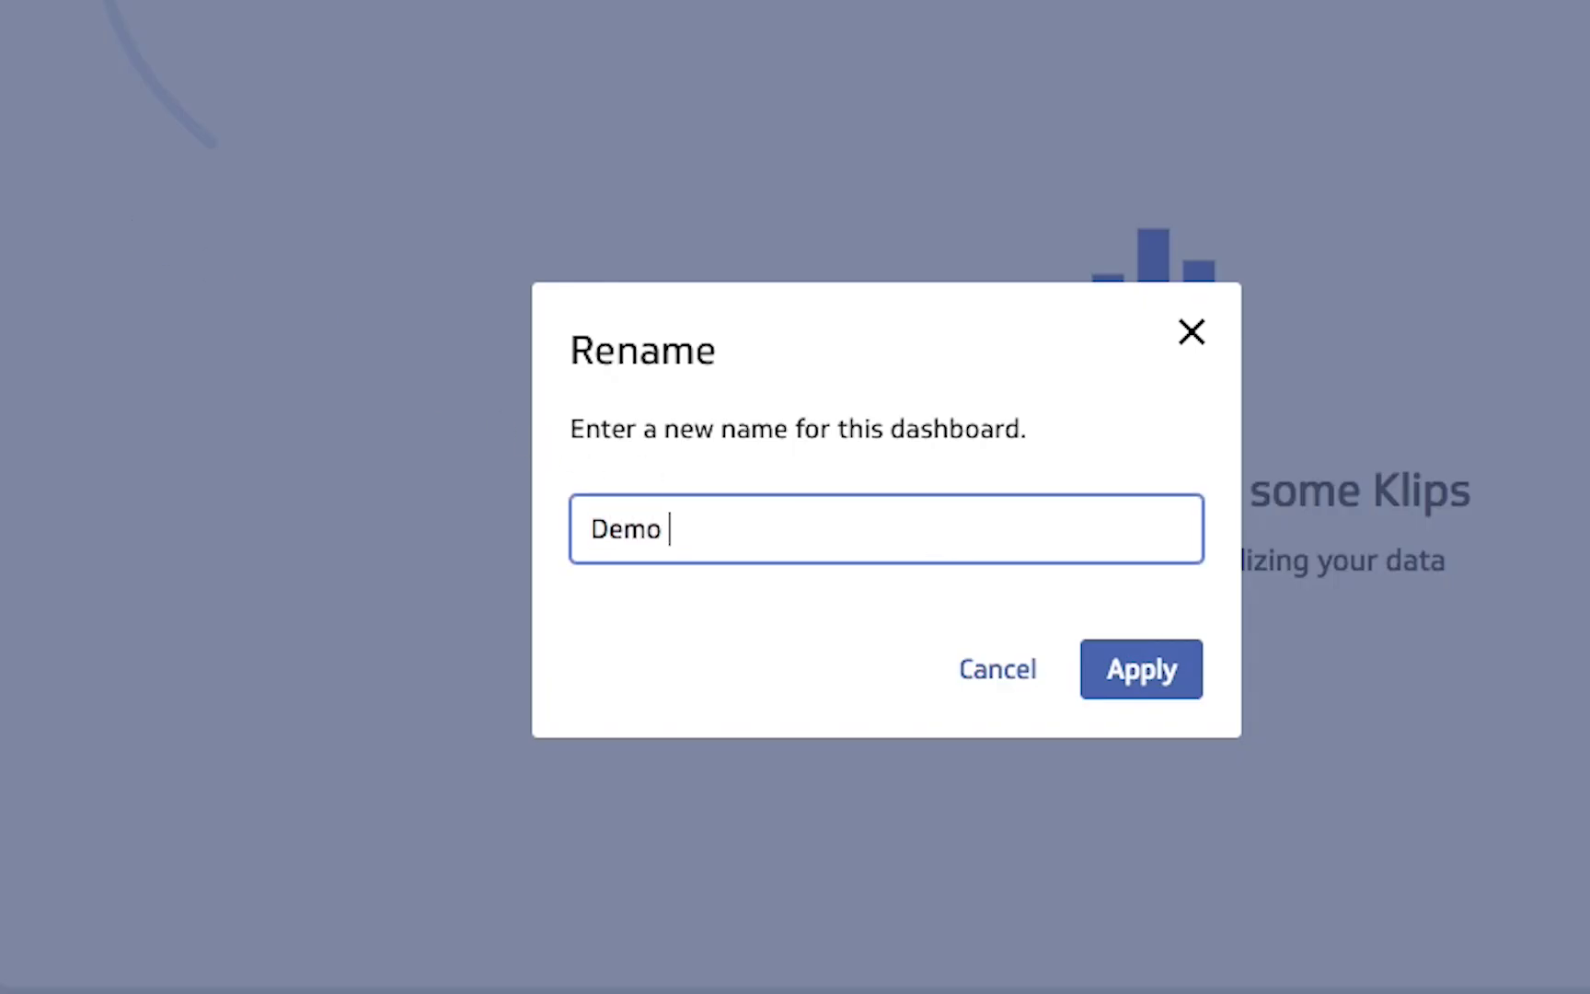
text(Dash)
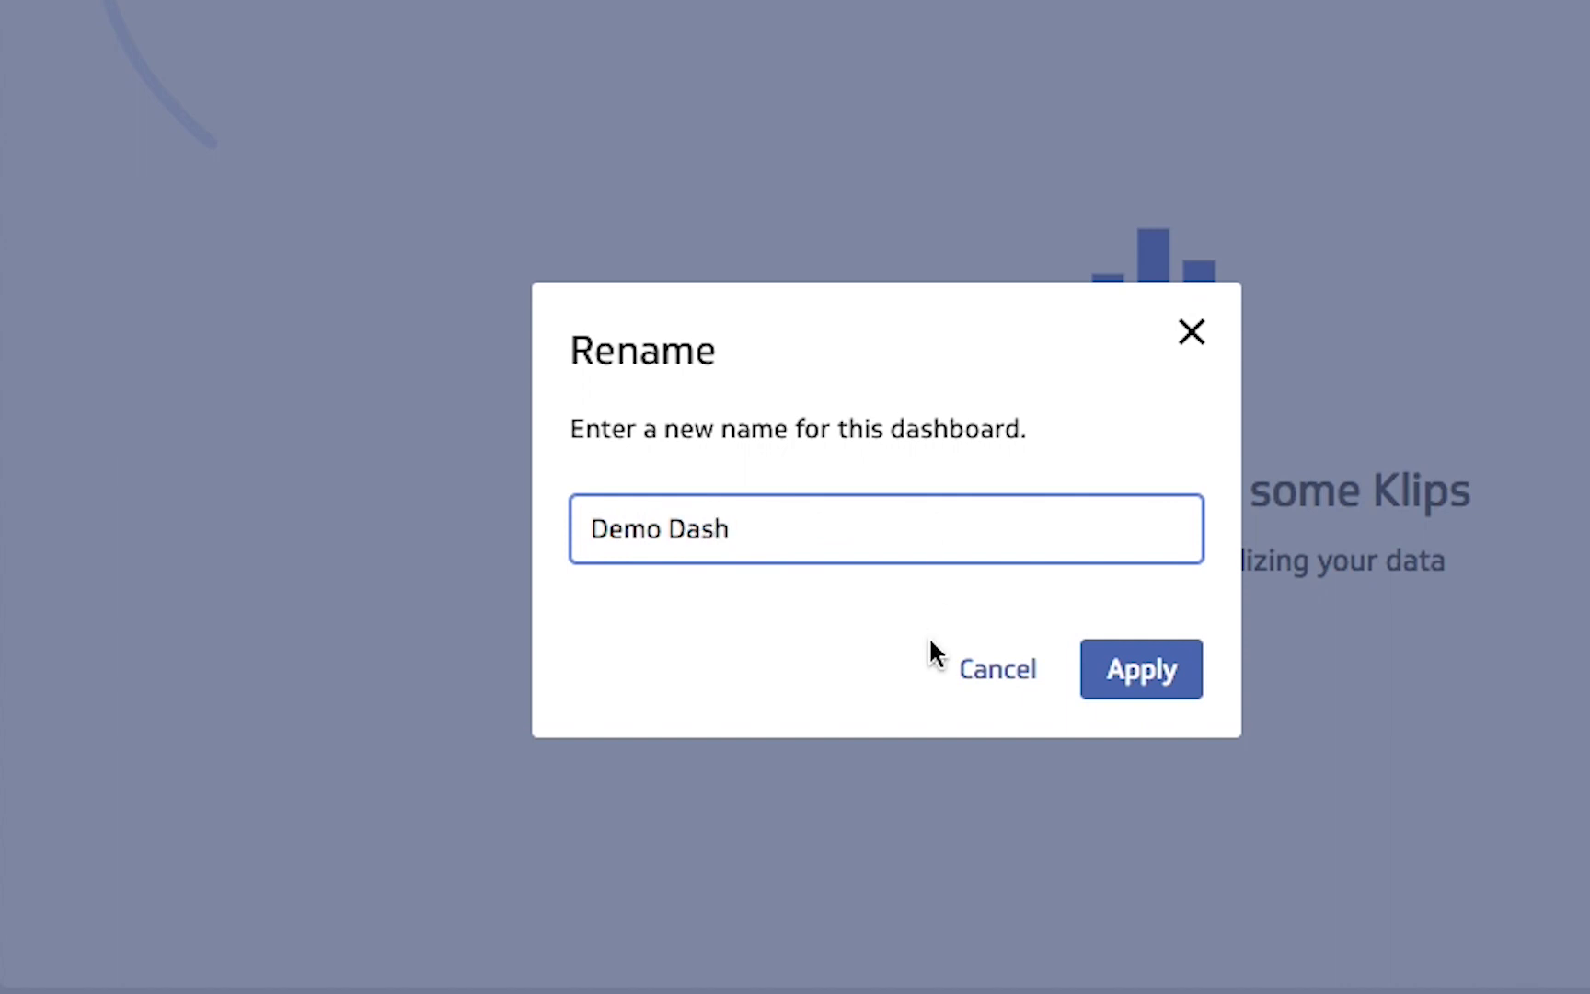
click(1140, 669)
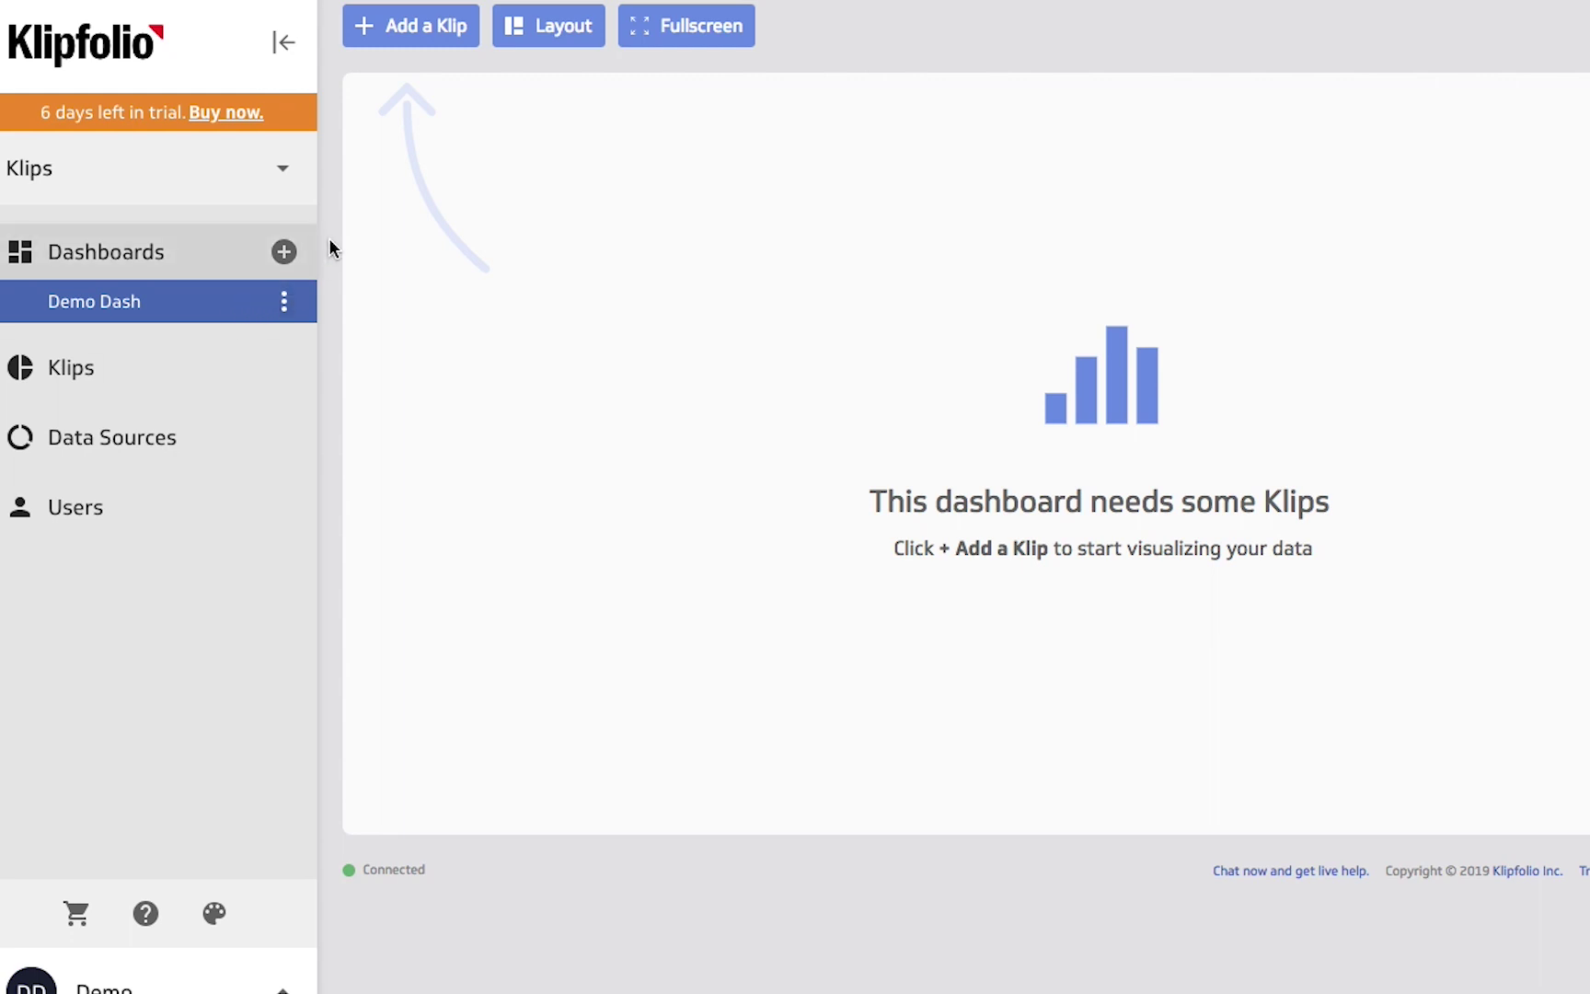
click(425, 25)
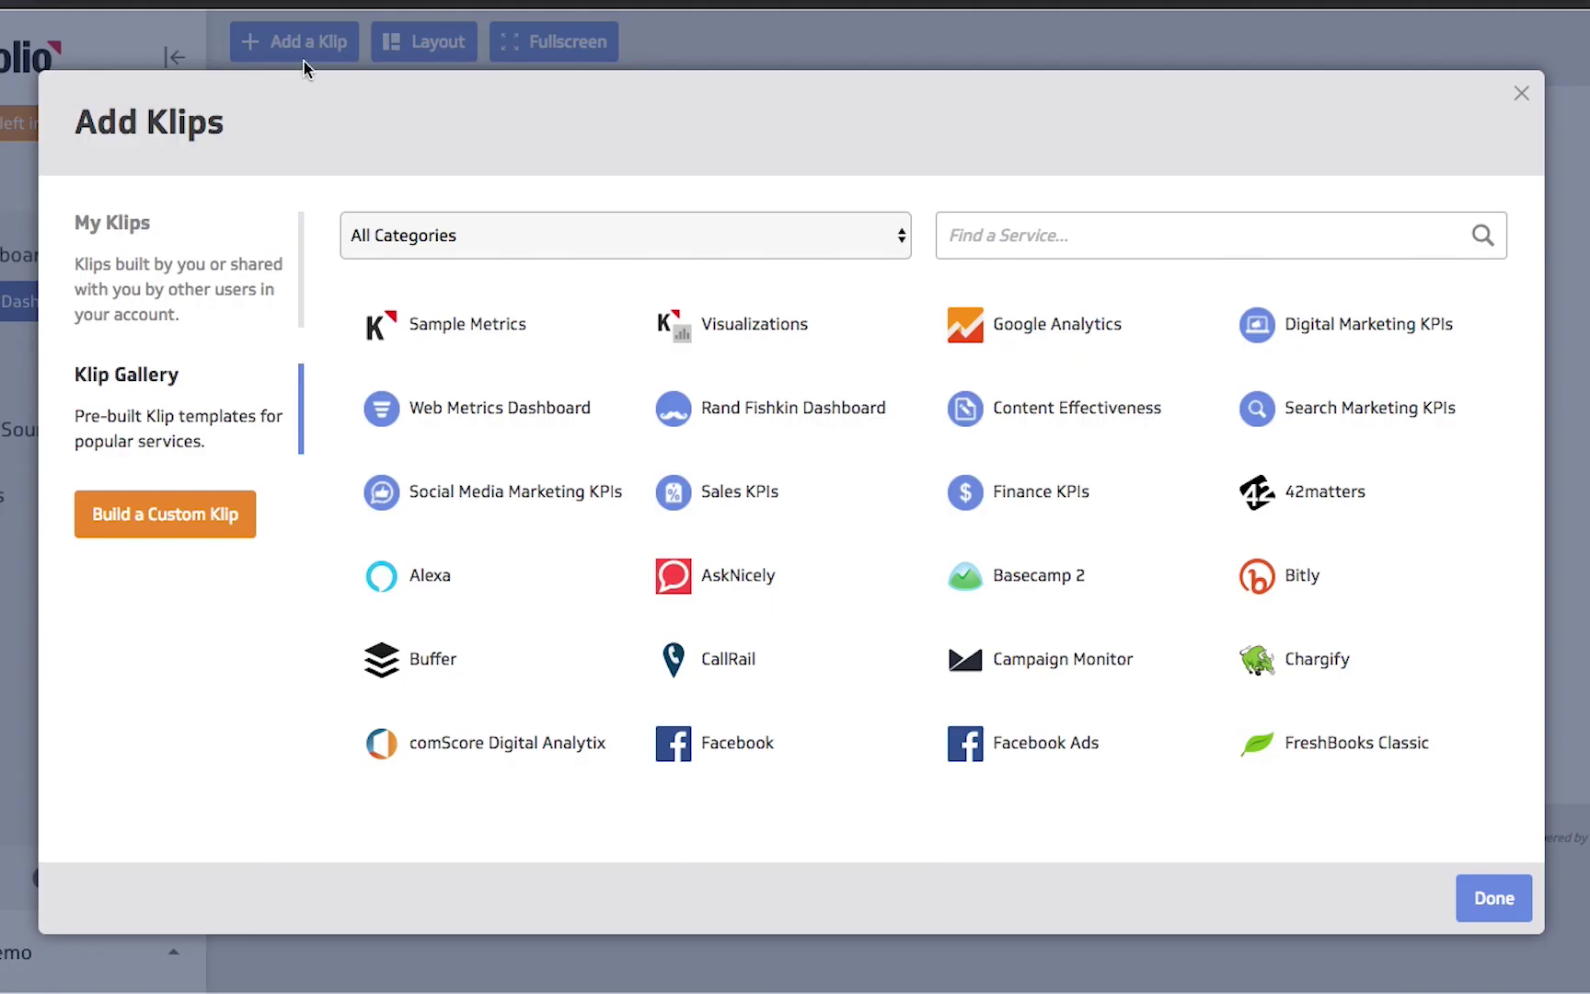
Step: Add the Revenue by Product Klip from My Klips to Demo Dash, then go to the Klips list
click(219, 283)
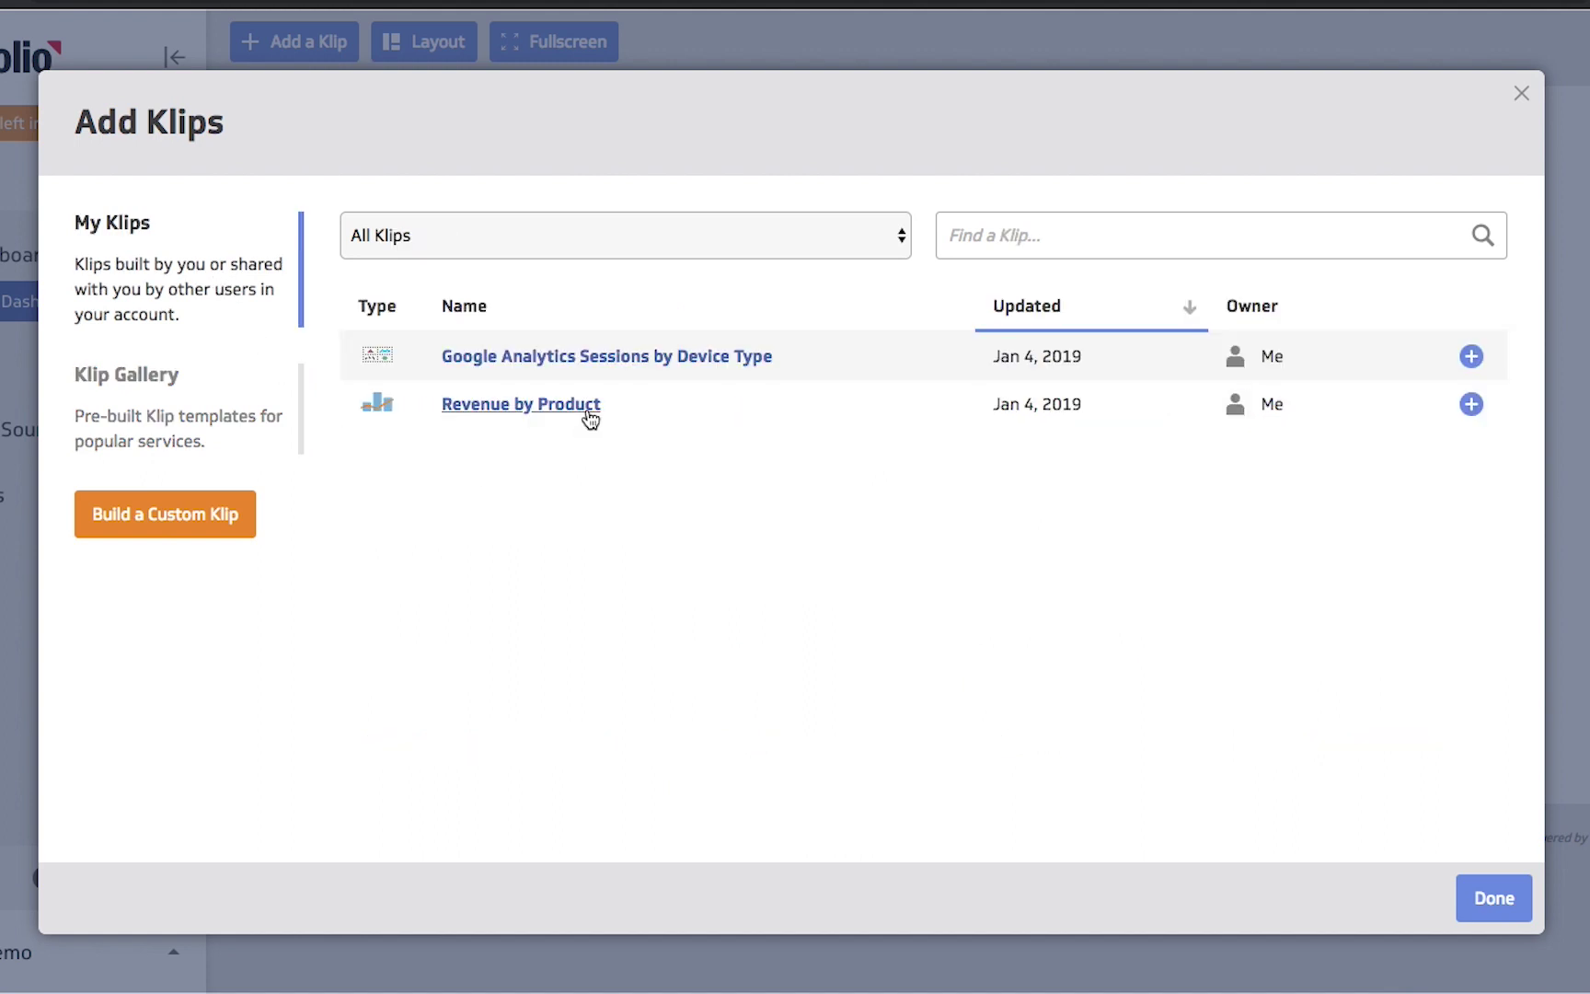
click(1471, 404)
click(1495, 897)
click(569, 405)
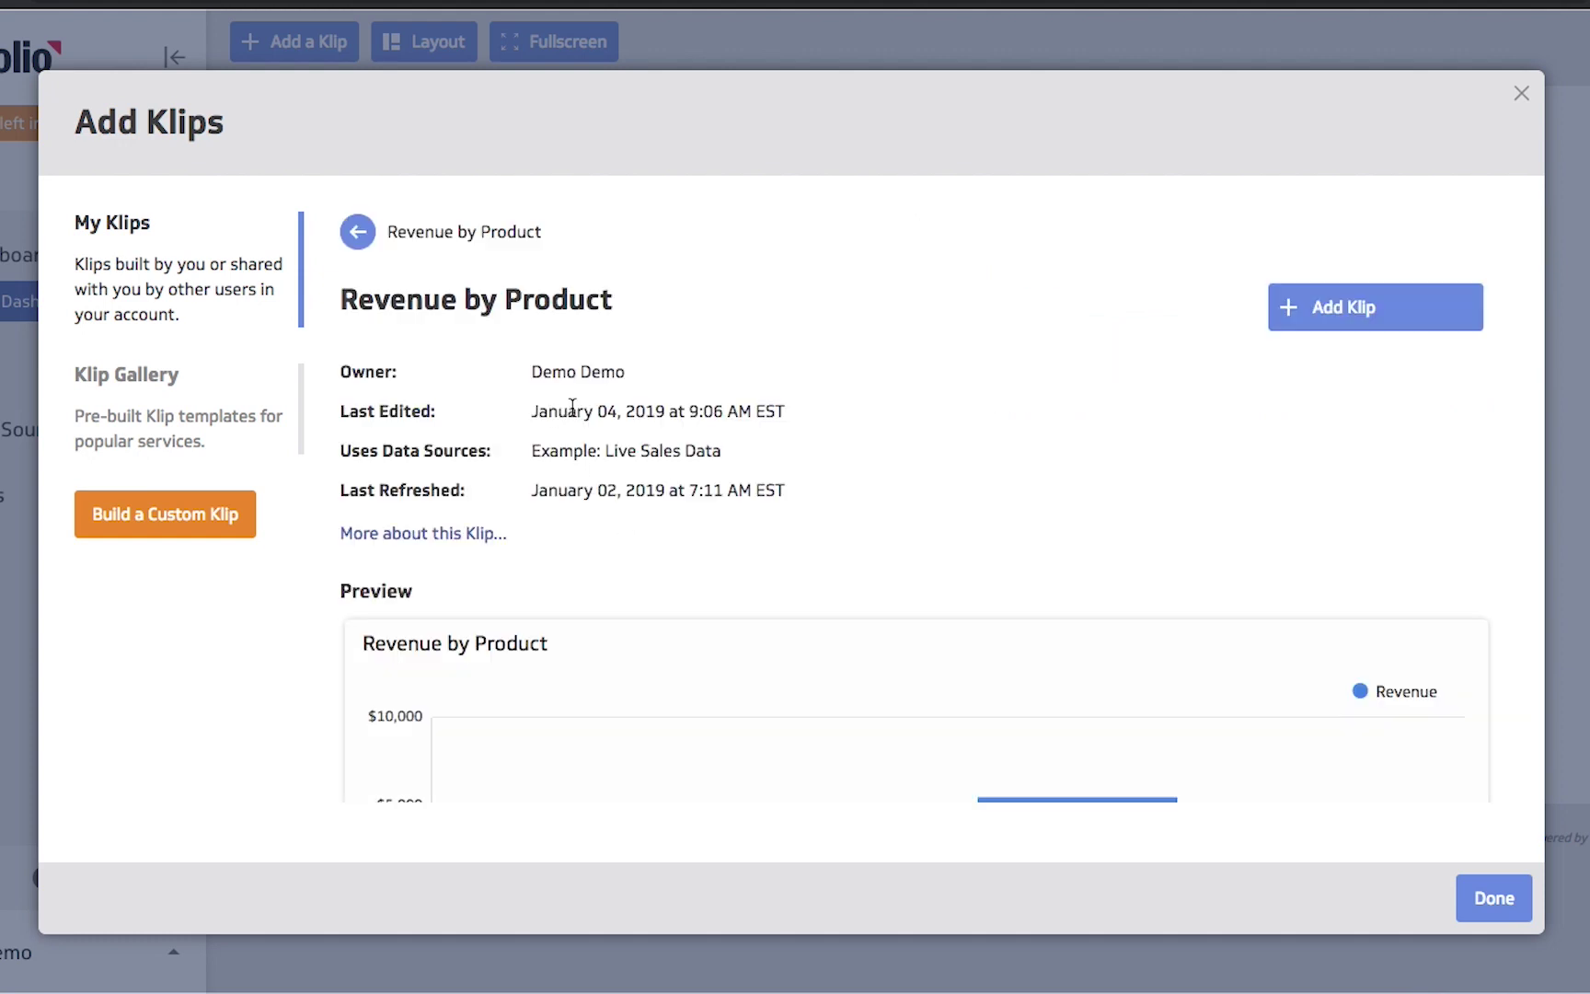
click(1348, 324)
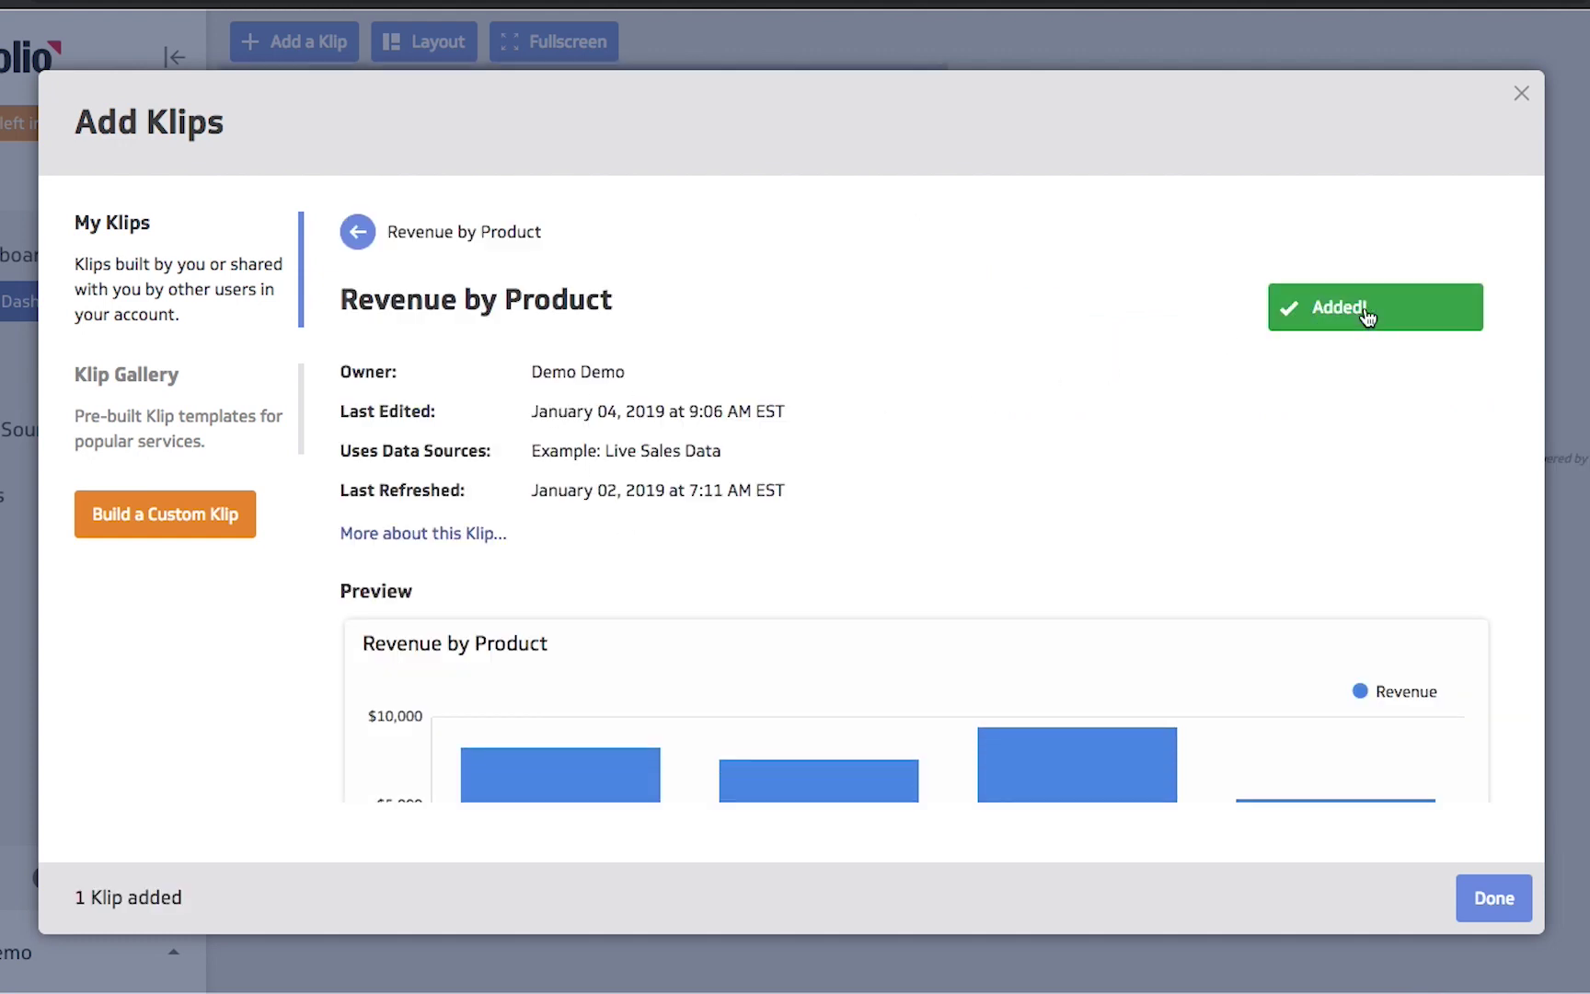
click(1493, 897)
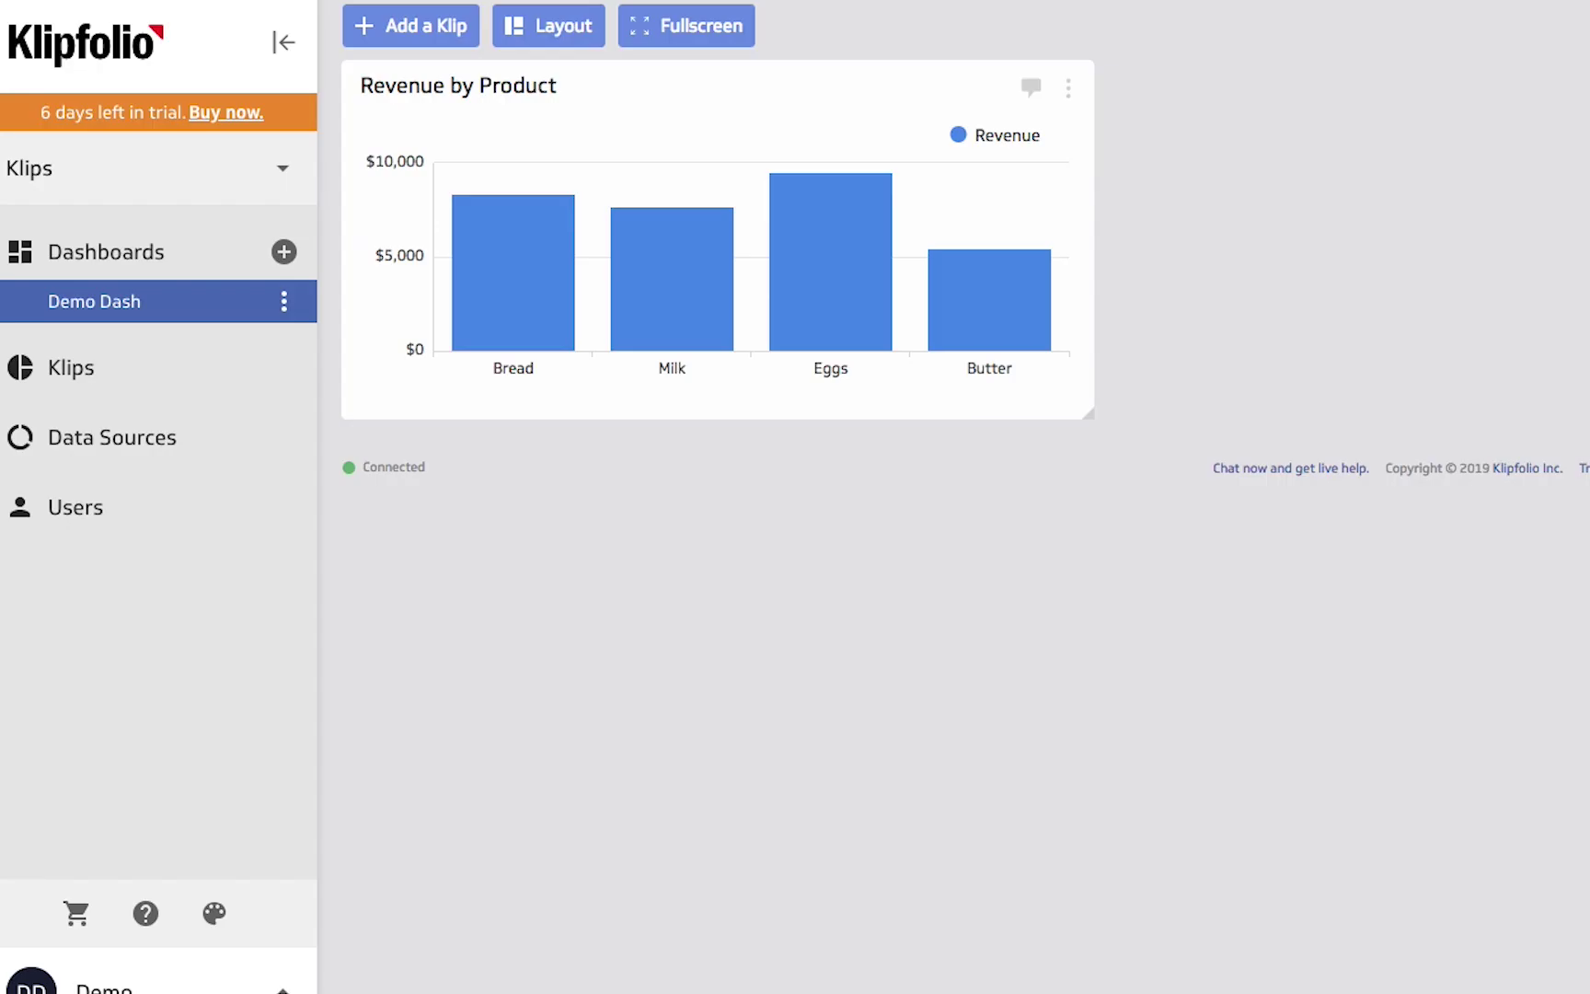
click(165, 387)
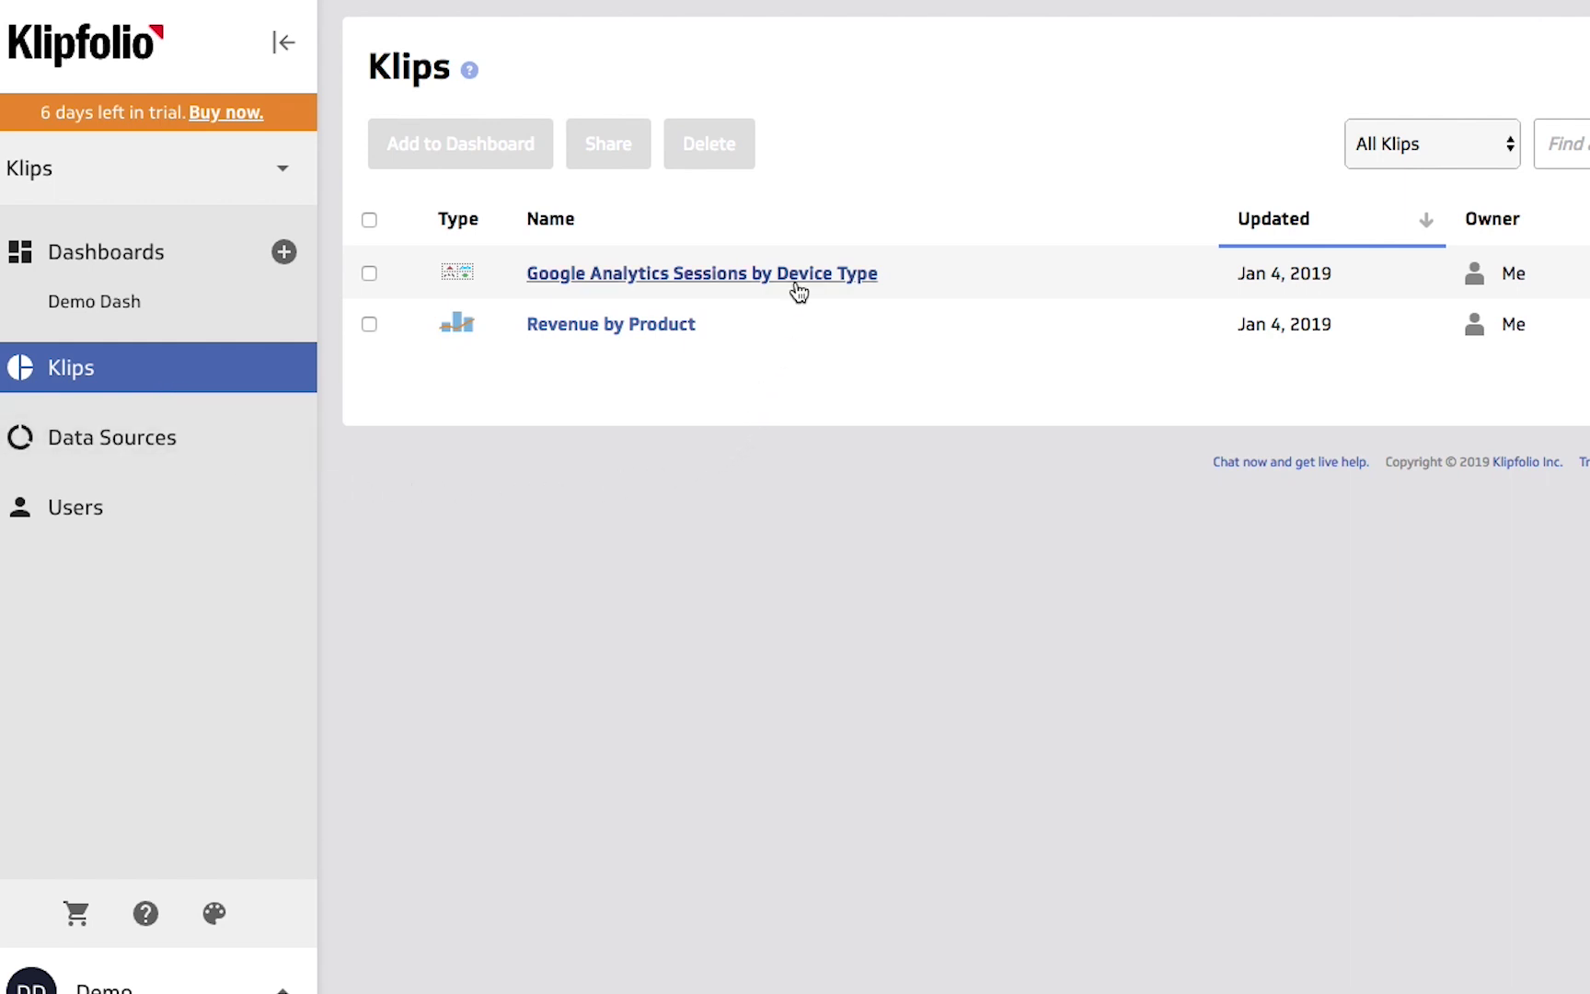
Step: Select the Google Analytics Sessions by Device Type Klip in the Klips list and open its details
click(370, 274)
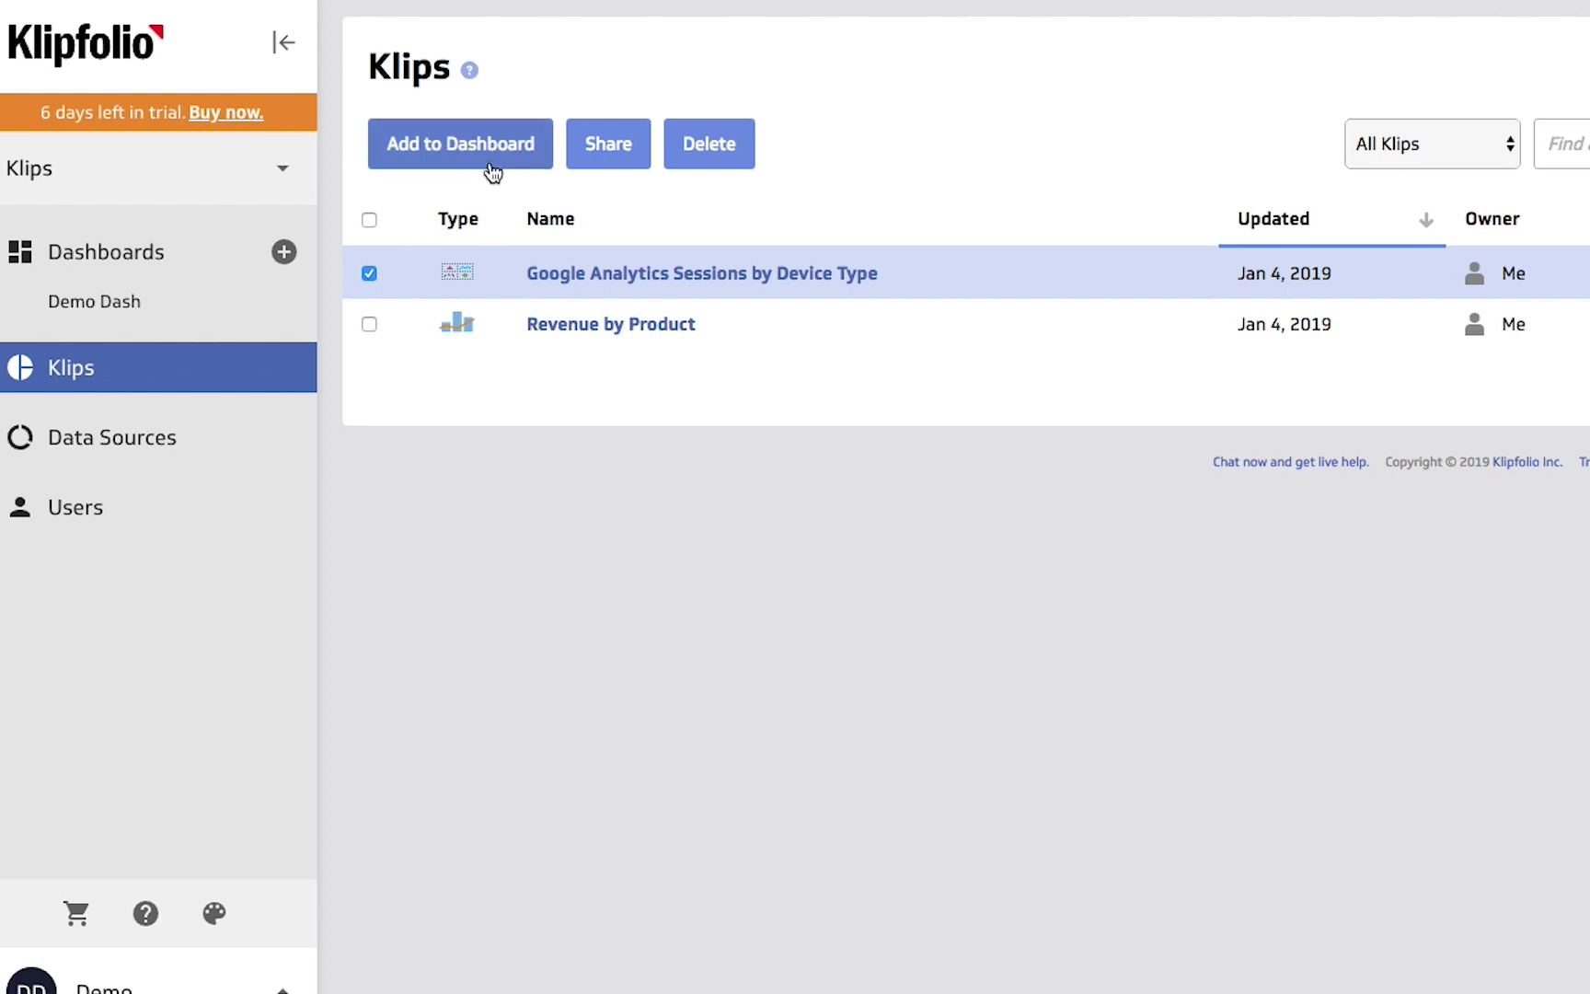
click(703, 281)
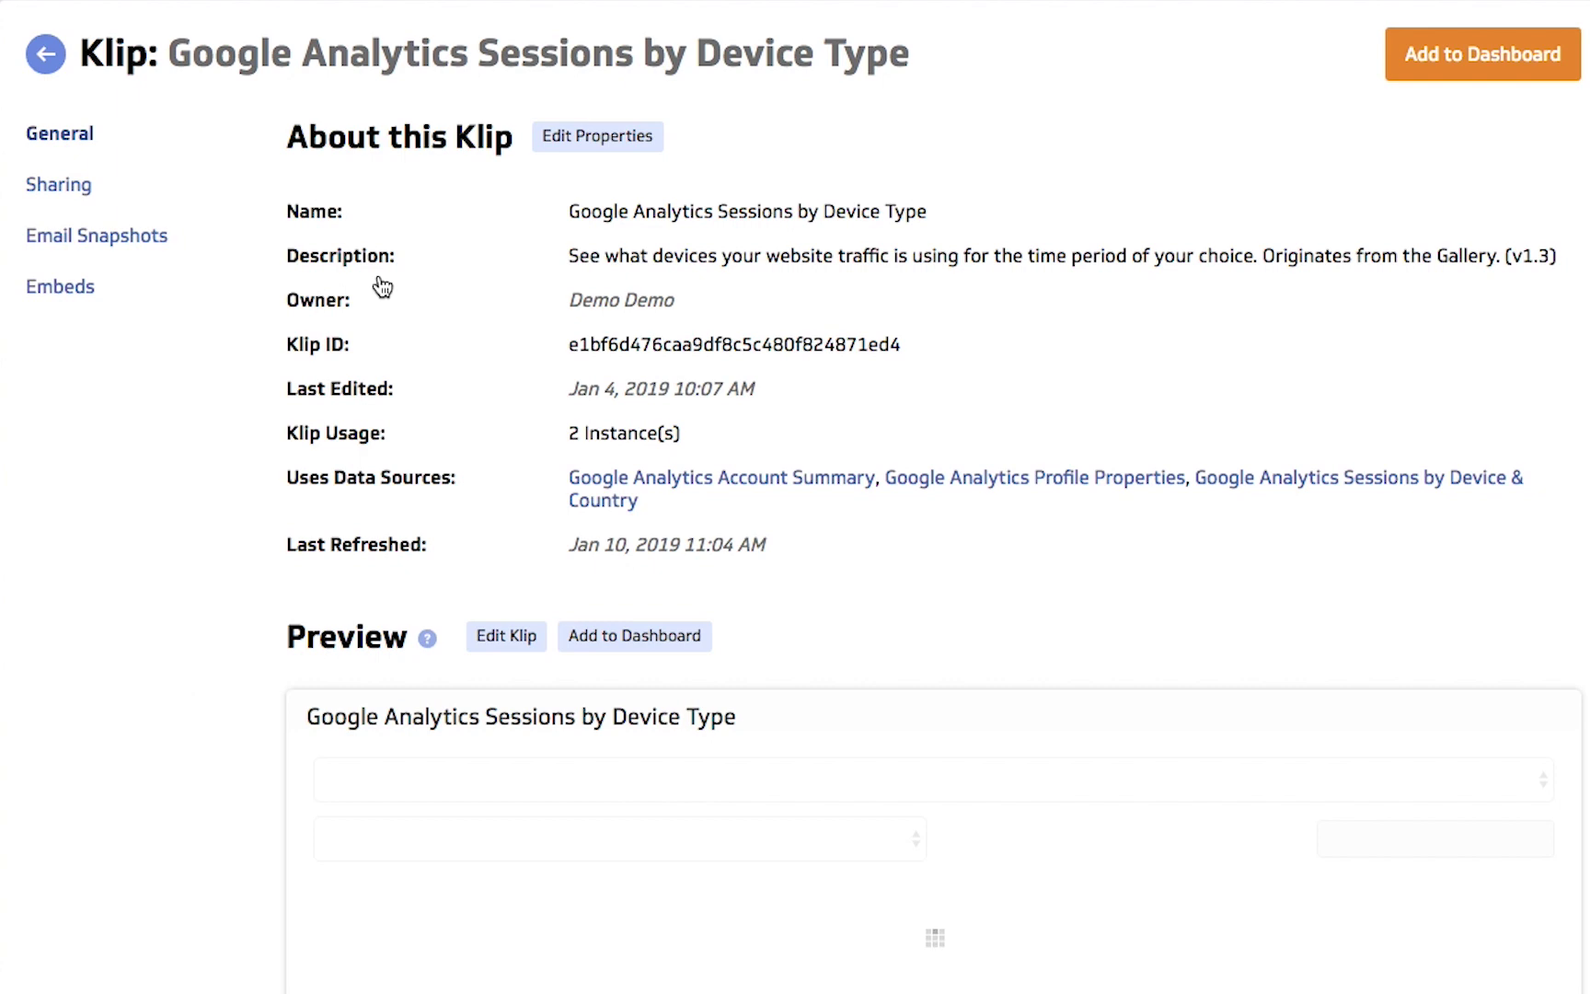